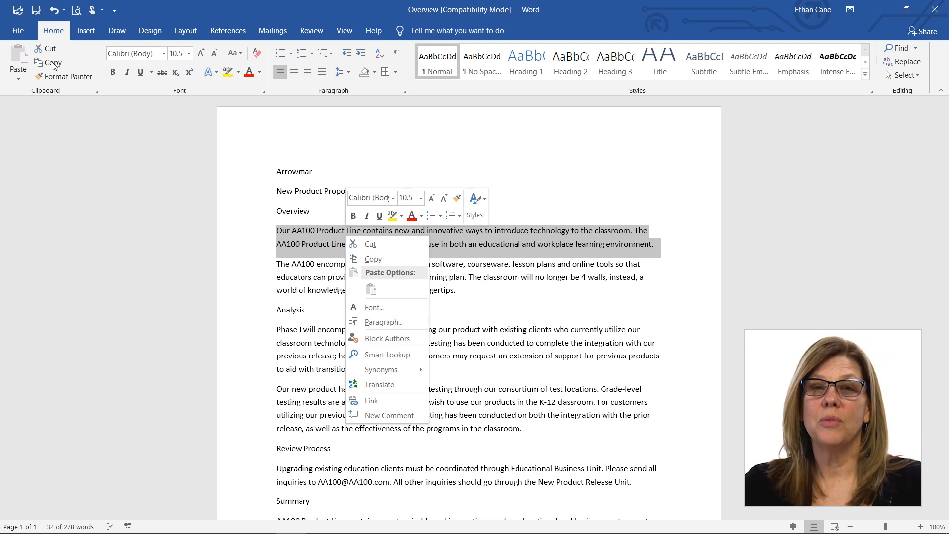
Step: Copy the first Overview paragraph and paste it above the Review Process heading with source formatting kept
{"action": "left_click", "coordinate": [53, 63]}
{"action": "left_click", "coordinate": [53, 64]}
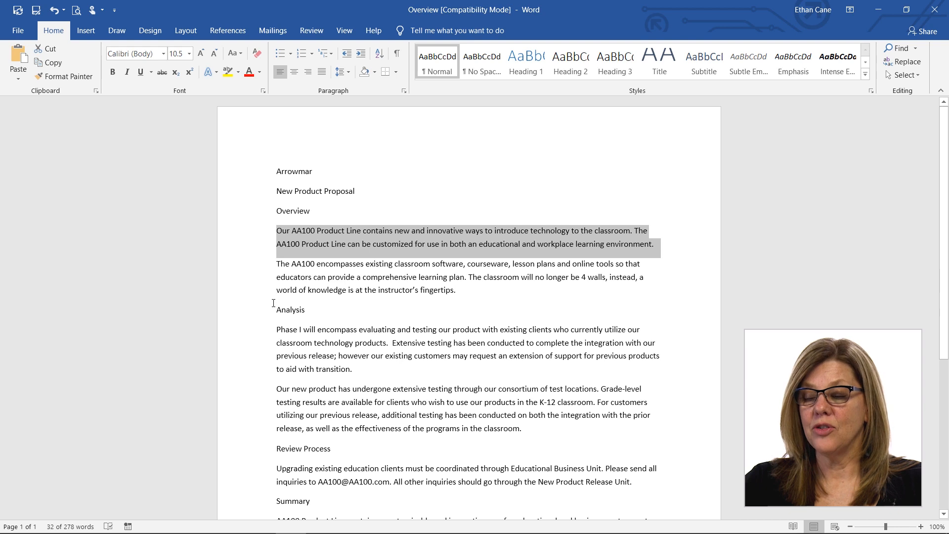
{"action": "left_click", "coordinate": [277, 437]}
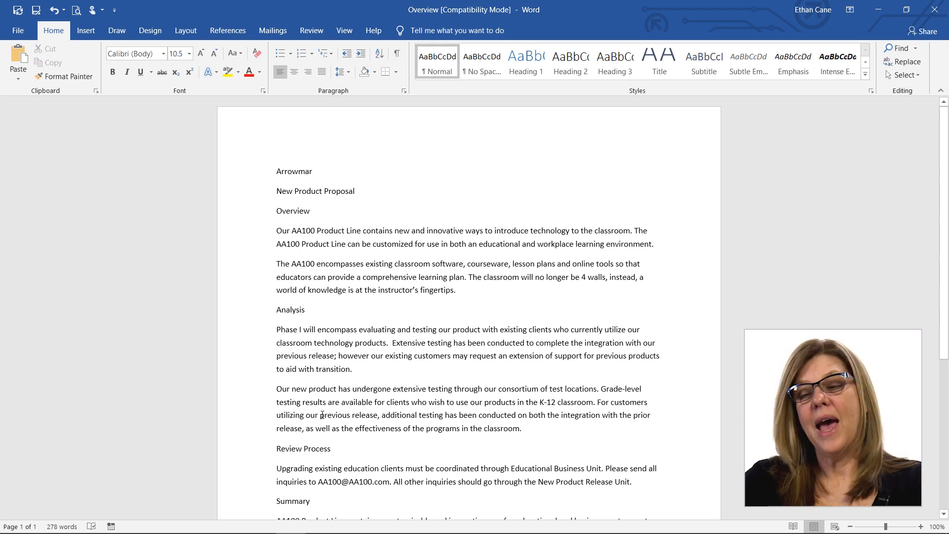
{"action": "left_click", "coordinate": [19, 79]}
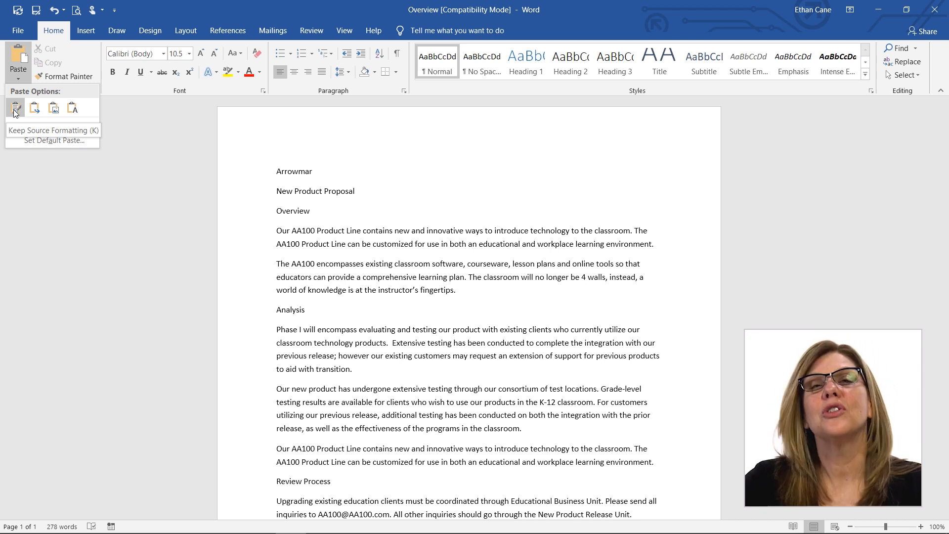
{"action": "left_click", "coordinate": [15, 110]}
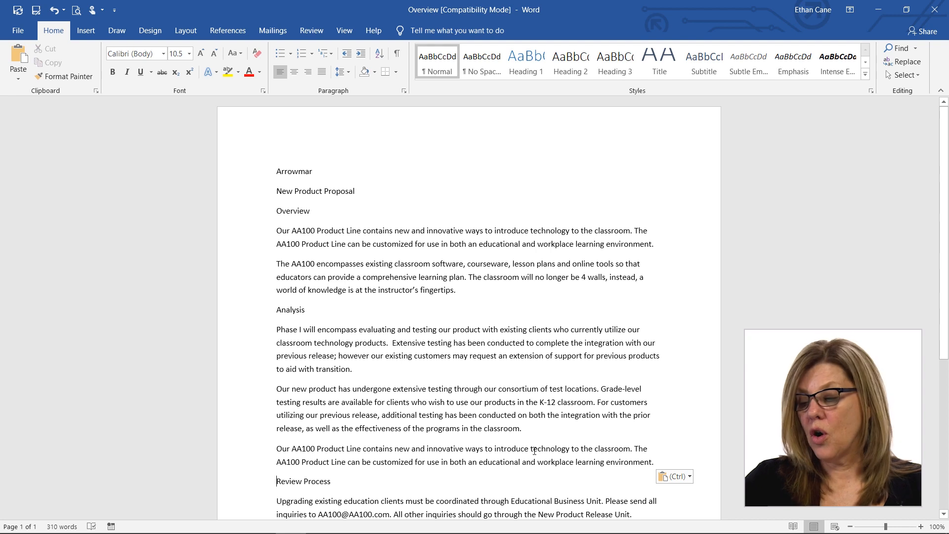
Step: Show the paste options for the pasted paragraph and undo the paste
{"action": "left_click", "coordinate": [690, 478]}
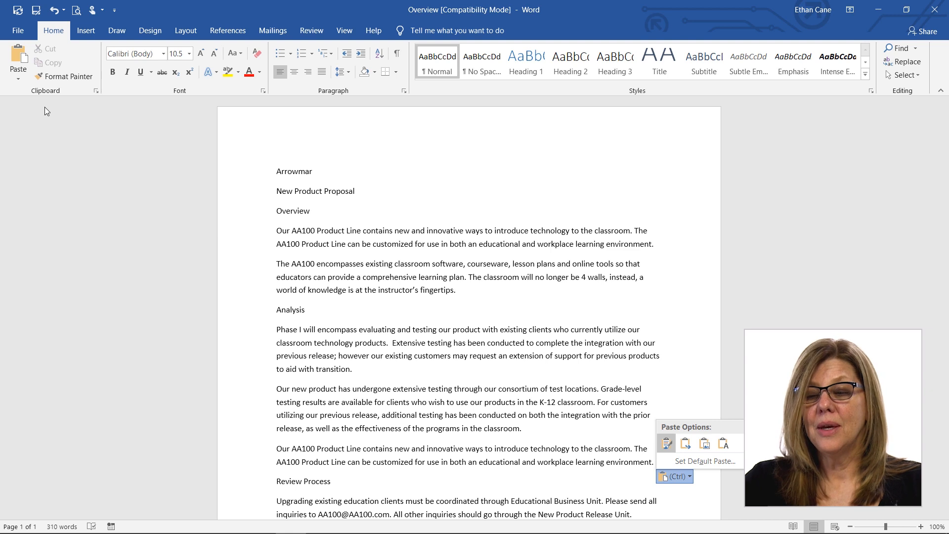
{"action": "left_click", "coordinate": [57, 14]}
{"action": "left_click", "coordinate": [58, 16]}
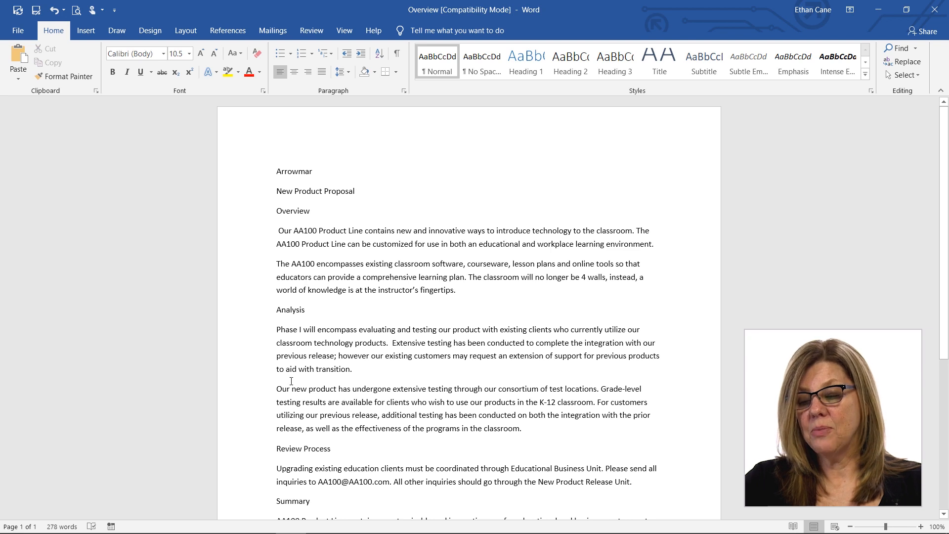
Step: Cut the first Analysis paragraph, starting "Phase I will encompass", and look at the available paste options
{"action": "left_click_drag", "start_coordinate": [278, 230], "coordinate": [650, 246]}
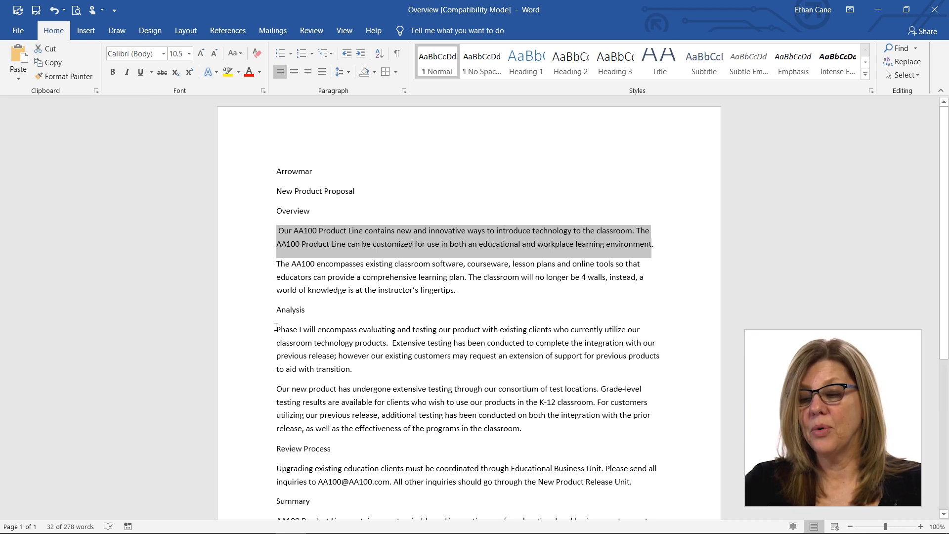
{"action": "left_click_drag", "start_coordinate": [276, 327], "coordinate": [358, 374]}
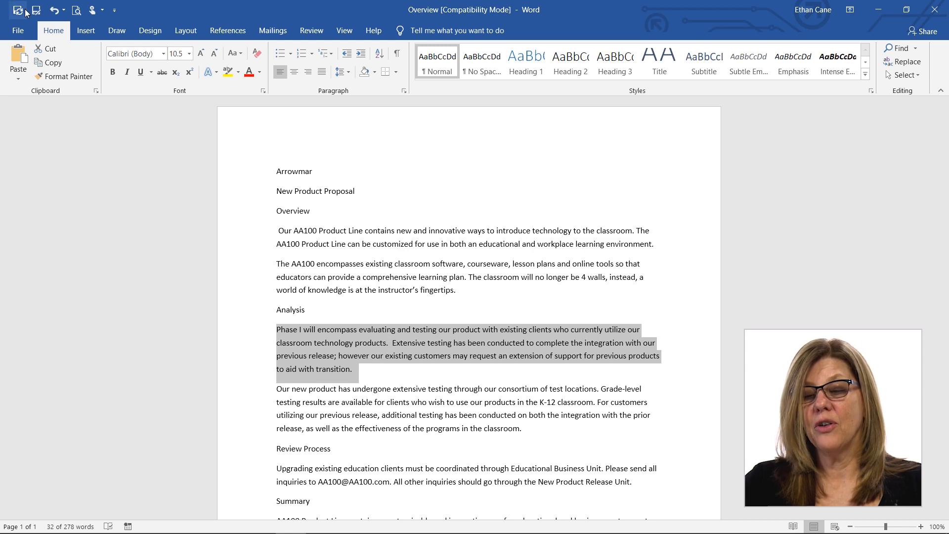
{"action": "left_click", "coordinate": [47, 49]}
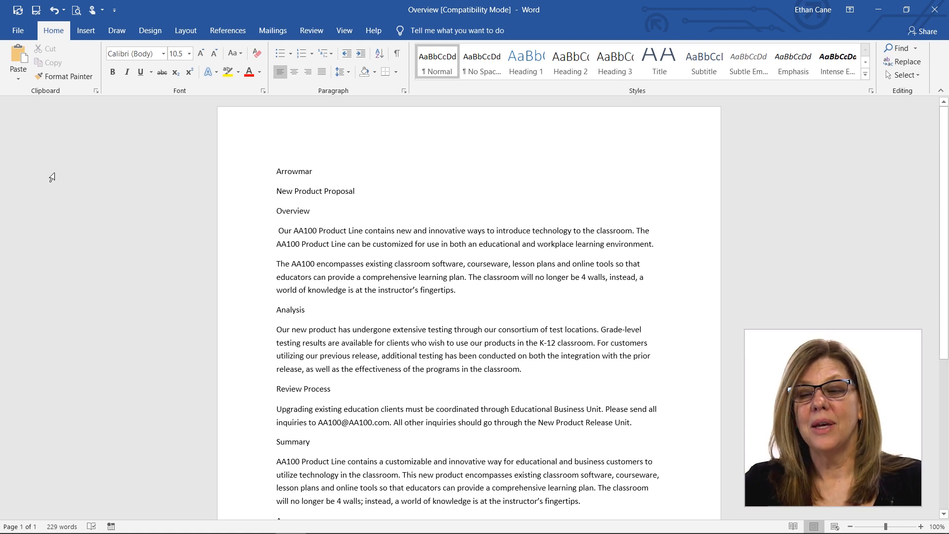
{"action": "left_click", "coordinate": [18, 80]}
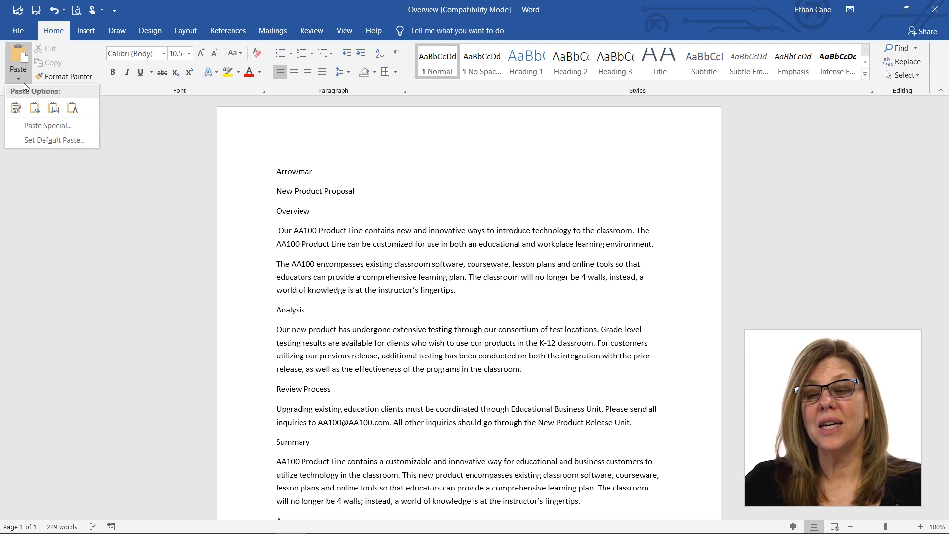
{"action": "left_click", "coordinate": [102, 115]}
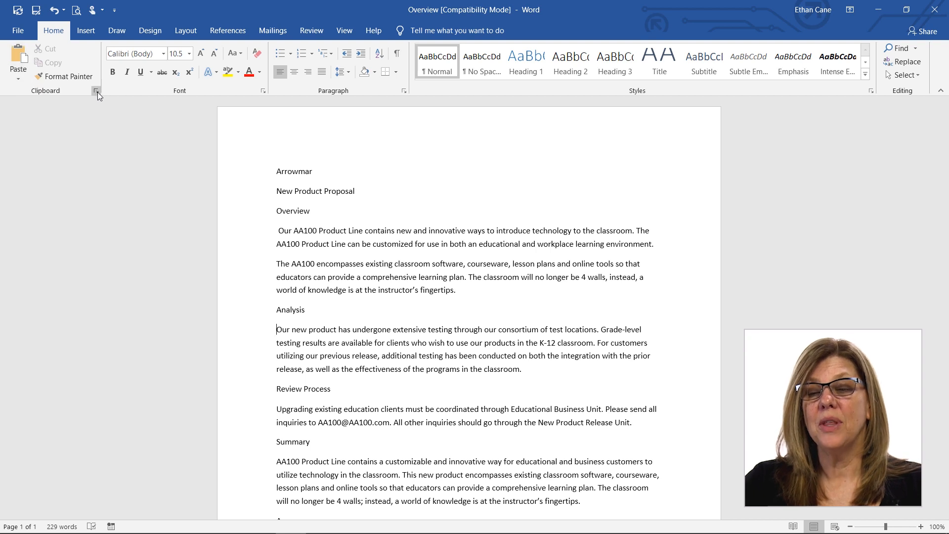
Step: Show the Clipboard's collected items and copy the first Overview paragraph into it
{"action": "left_click", "coordinate": [96, 91]}
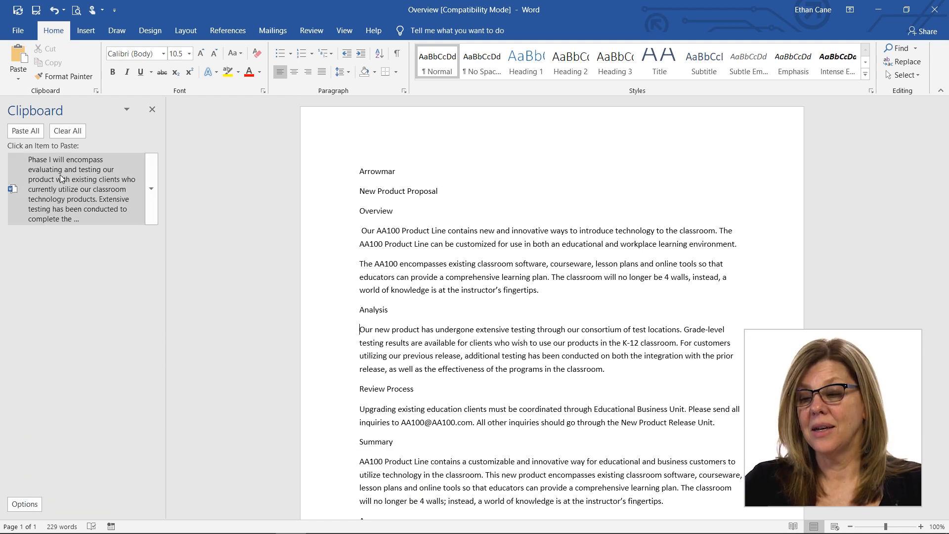
{"action": "double_click", "coordinate": [438, 243]}
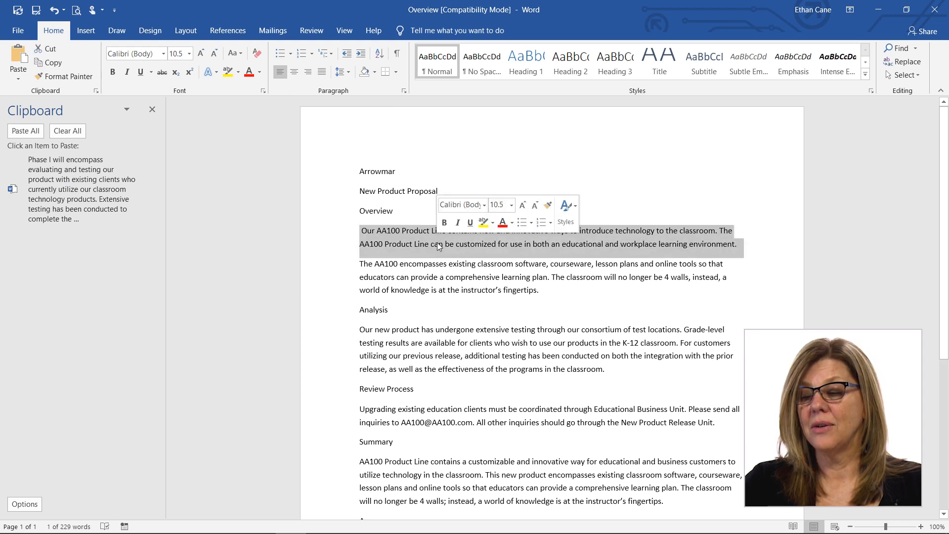
{"action": "triple_click", "coordinate": [437, 242]}
{"action": "right_click", "coordinate": [438, 243]}
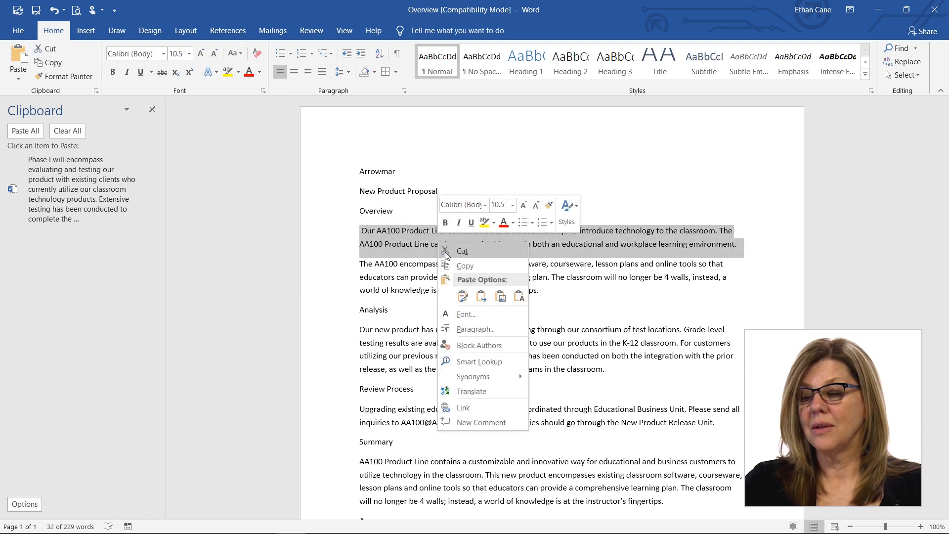
{"action": "left_click", "coordinate": [464, 266]}
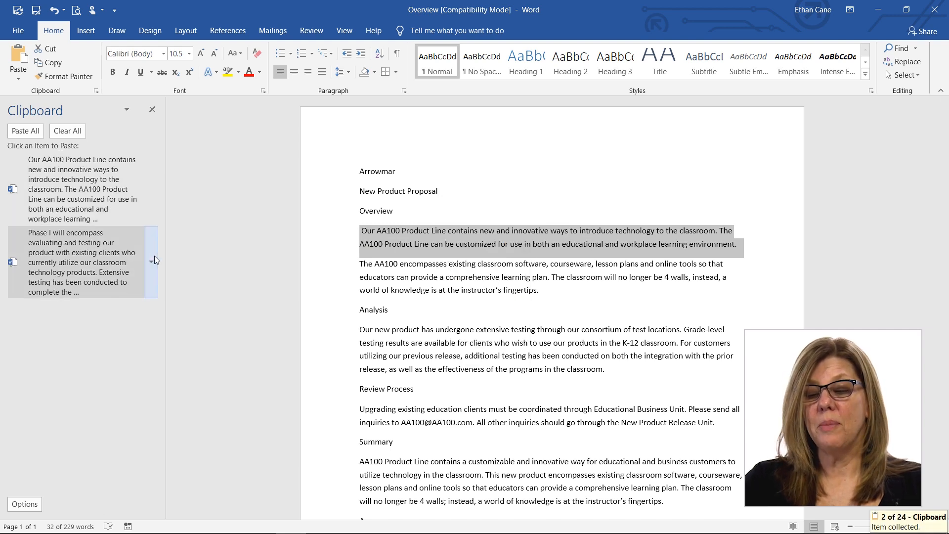
Step: Replace the selected Overview paragraph with the collected clipboard item starting "Our AA100 Product Line"
{"action": "left_click", "coordinate": [154, 257]}
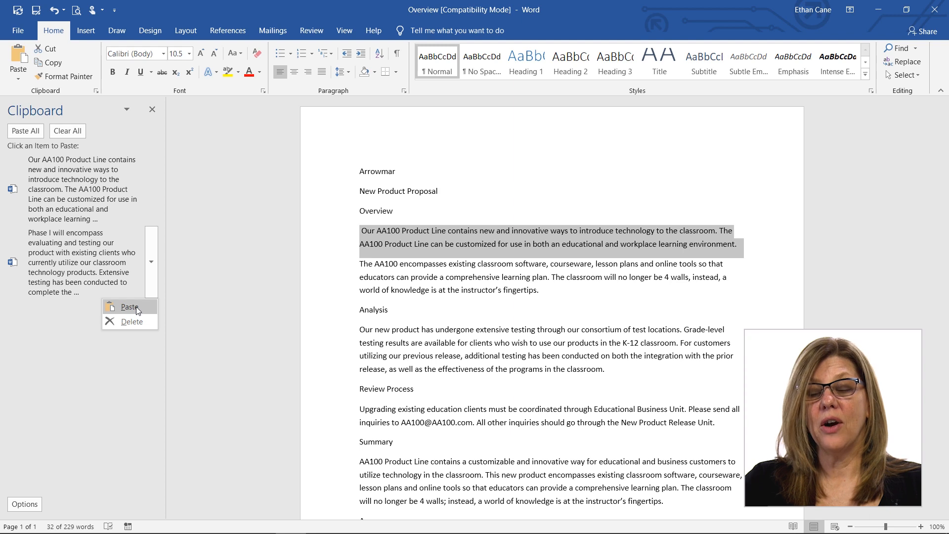
{"action": "left_click", "coordinate": [150, 191]}
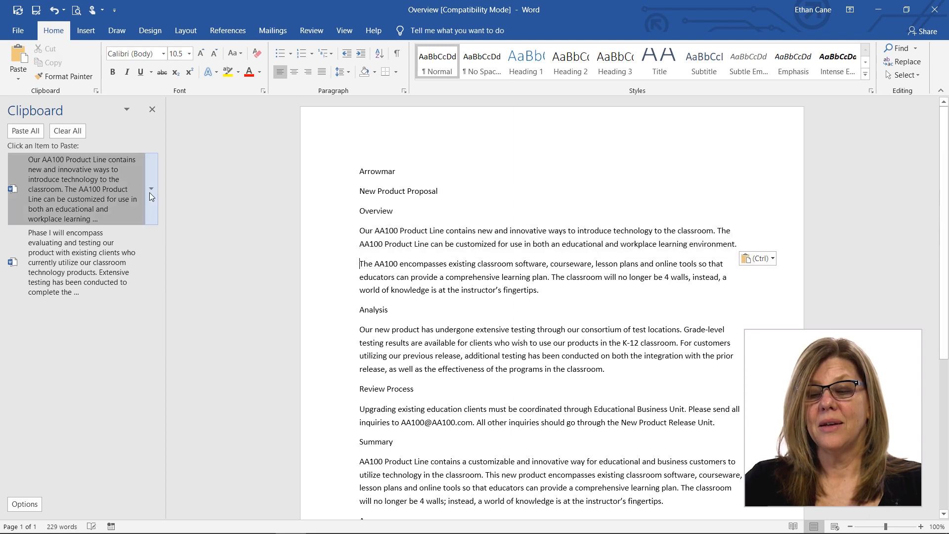
{"action": "left_click", "coordinate": [151, 189]}
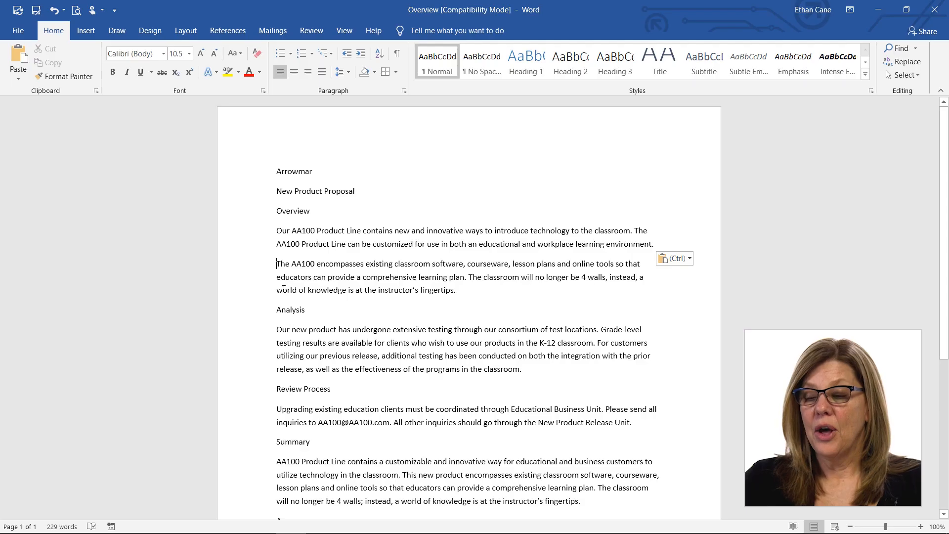
Step: Move the word "both" from the first Overview paragraph to the end of the Review Process heading, and undo the move
{"action": "left_click_drag", "start_coordinate": [276, 230], "coordinate": [502, 236]}
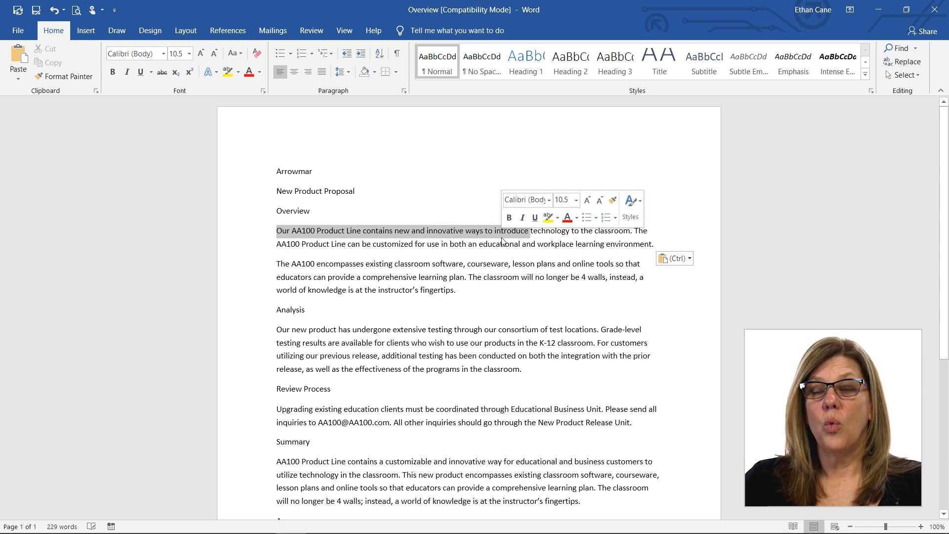
{"action": "double_click", "coordinate": [461, 246]}
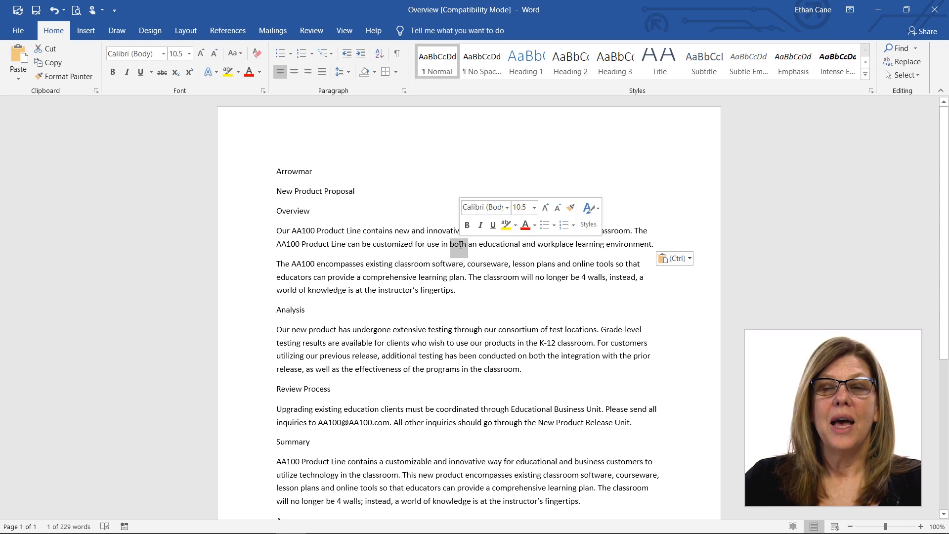
{"action": "left_click_drag", "start_coordinate": [459, 245], "coordinate": [341, 394]}
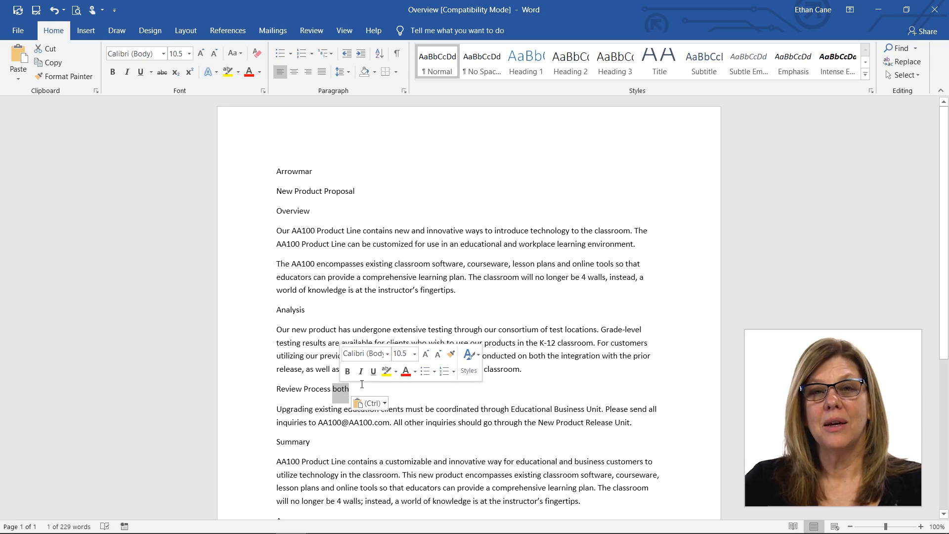
{"action": "key", "text": "ctrl+z"}
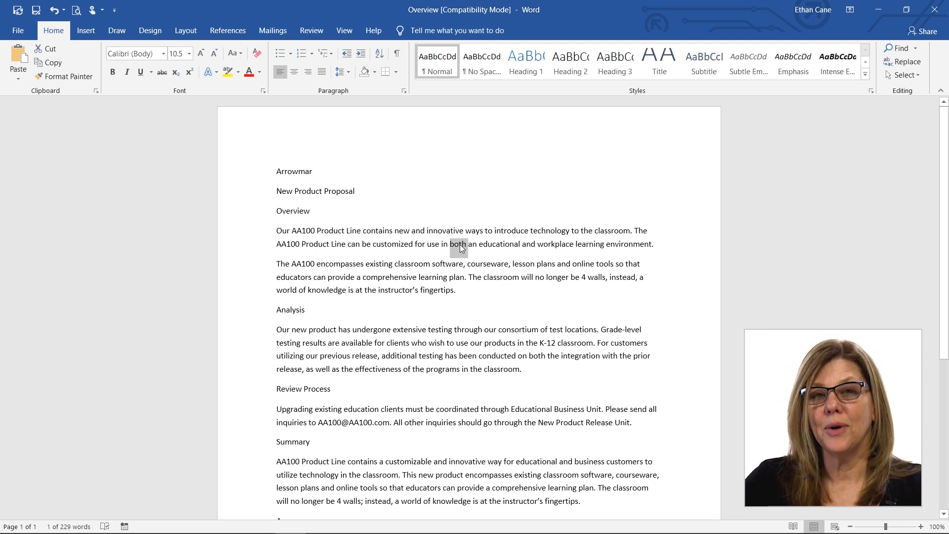
Step: Copy the word "both" from the first Overview paragraph to the end of the Review Process heading
{"action": "left_click_drag", "start_coordinate": [460, 244], "coordinate": [372, 390]}
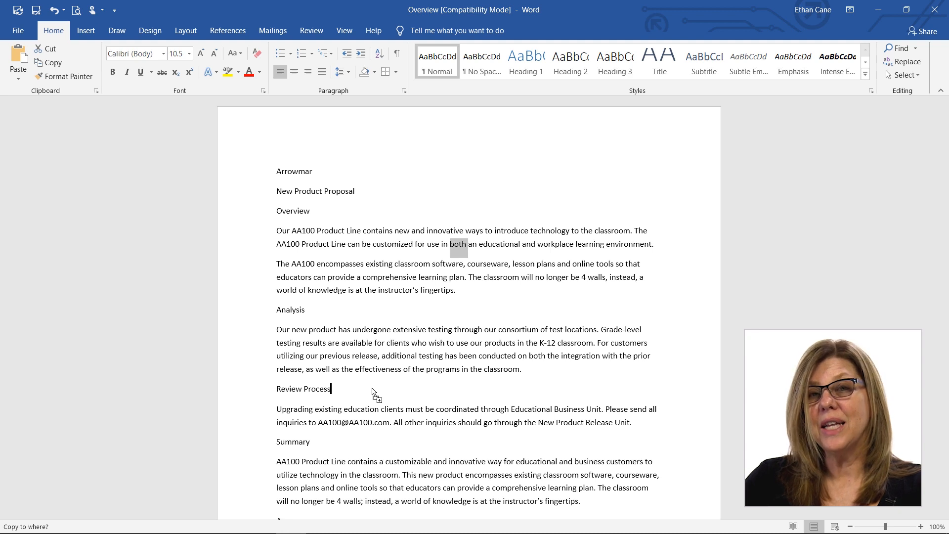
{"action": "left_click_drag", "start_coordinate": [373, 392], "coordinate": [373, 392]}
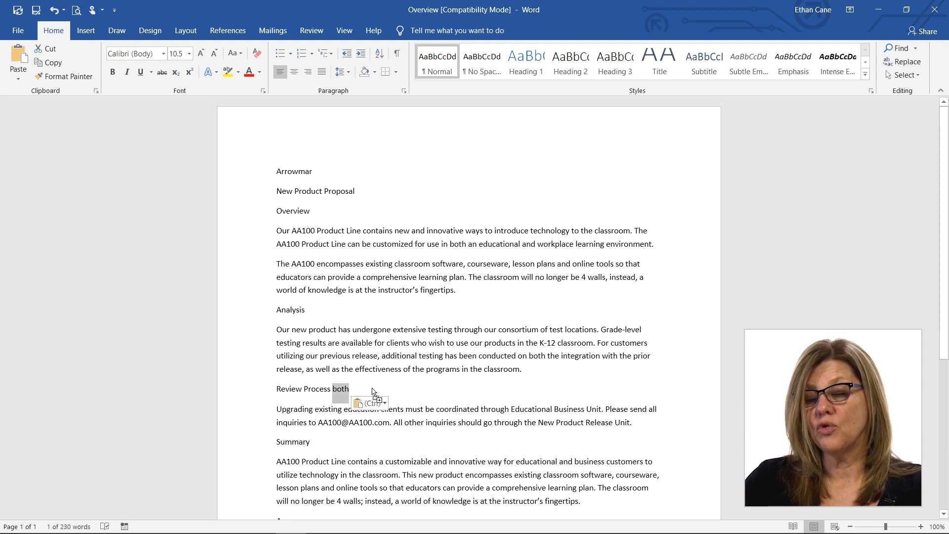
Step: Add the word "both" in the first Overview paragraph to the selection after the Review Process heading
{"action": "key", "text": "ctrl"}
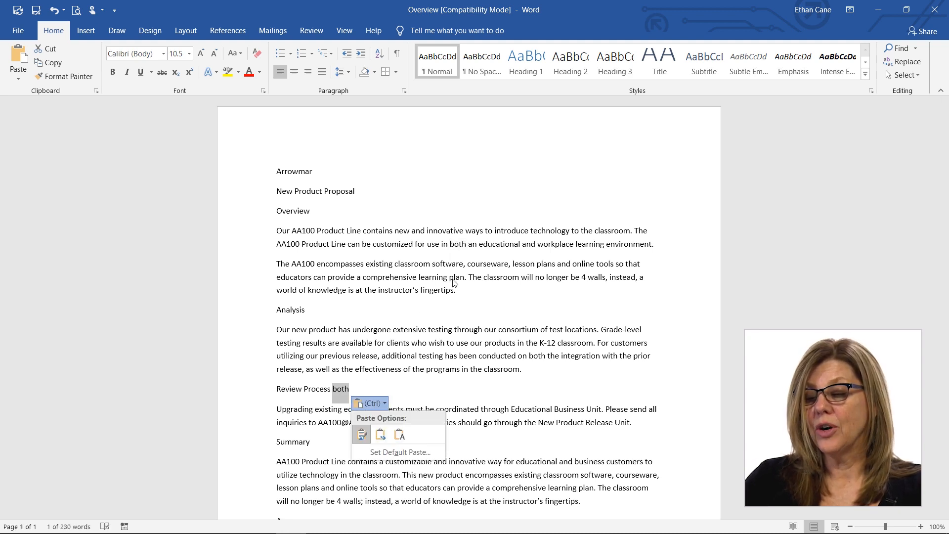
{"action": "left_click", "coordinate": [461, 244]}
{"action": "double_click", "coordinate": [461, 244]}
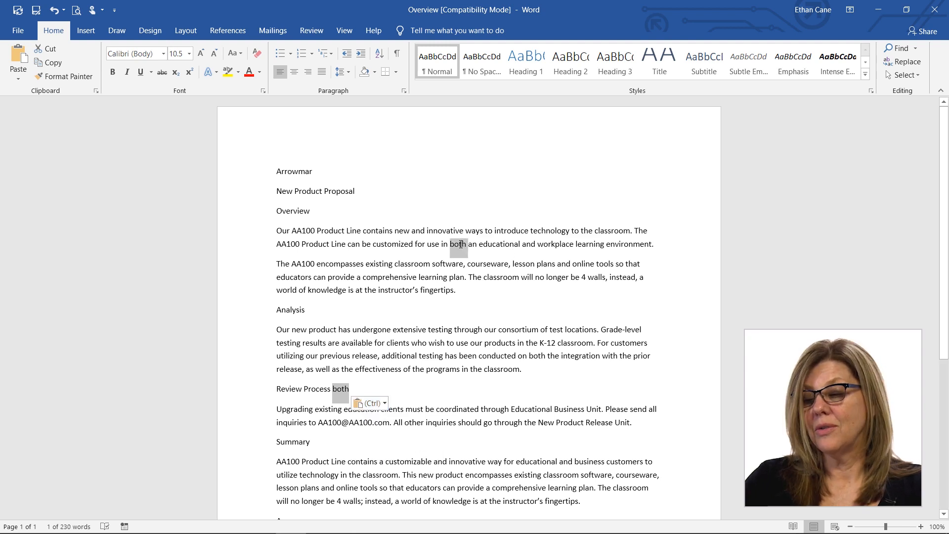